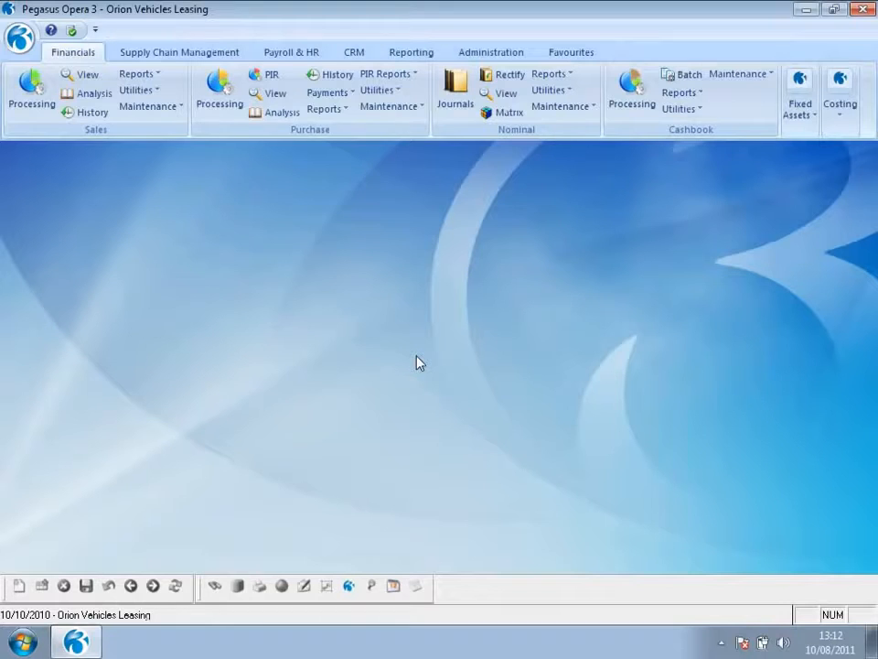
Step: Check the Keep Transactions period in the Sales ledger's Set Options, and close the options without making changes
{"action": "left_click", "coordinate": [151, 90]}
{"action": "left_click", "coordinate": [160, 108]}
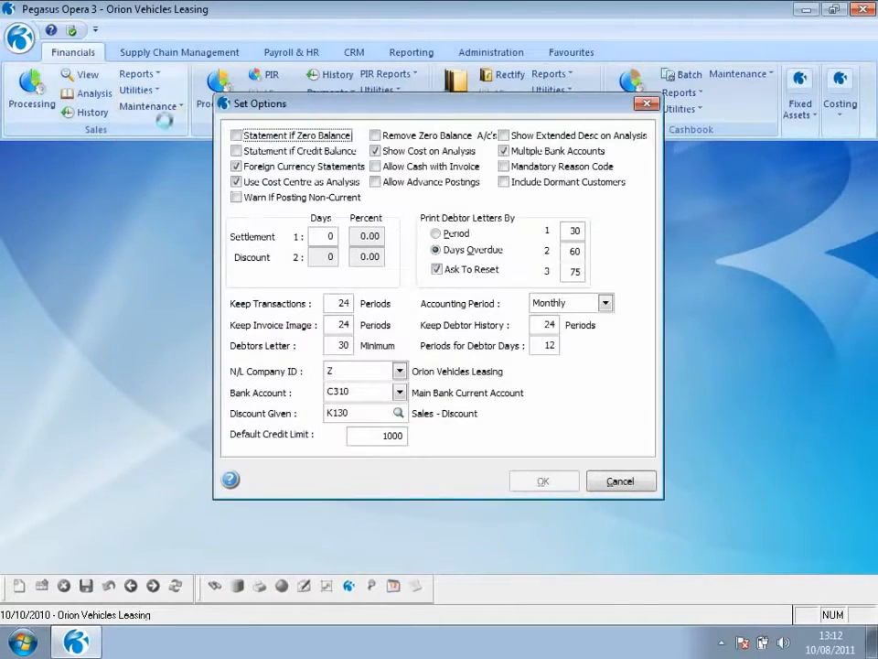
{"action": "double_click", "coordinate": [340, 303]}
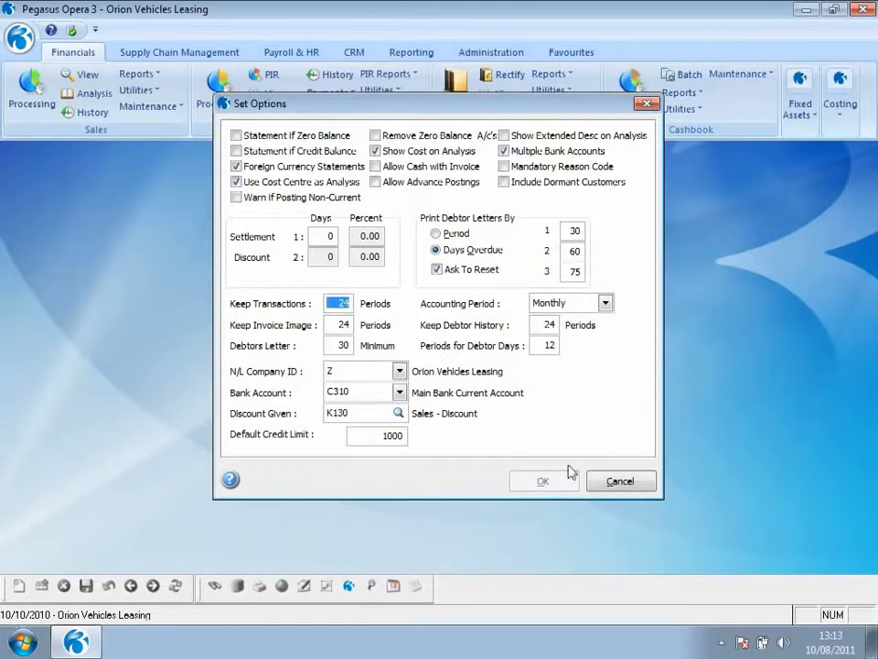
{"action": "left_click", "coordinate": [615, 480]}
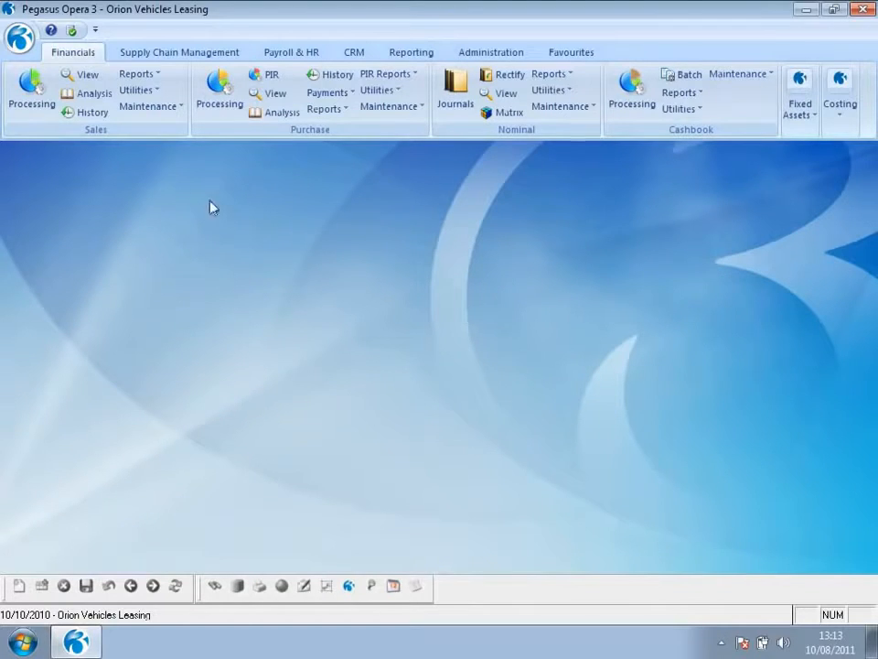
Step: Produce the sales Debtors Report for all accounts with Show Transactions enabled, publish it to screen and reduce its preview window
{"action": "left_click", "coordinate": [146, 74]}
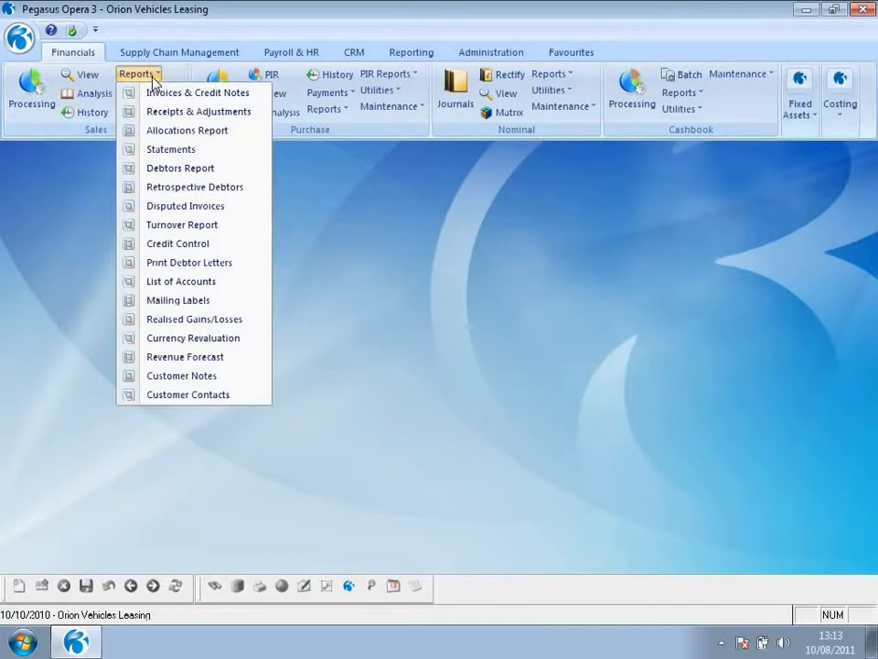
{"action": "left_click", "coordinate": [161, 172]}
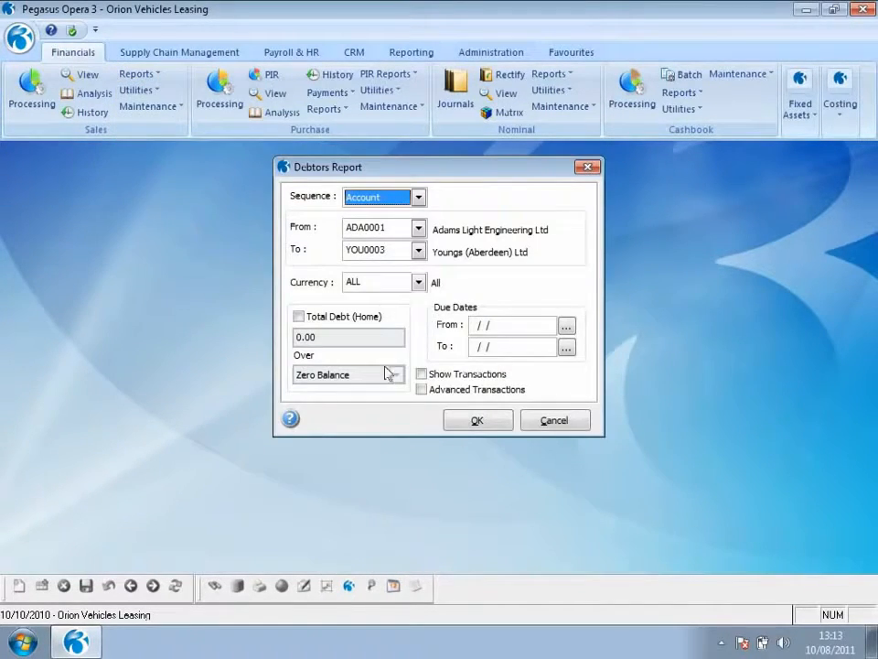
{"action": "left_click", "coordinate": [421, 375]}
{"action": "left_click", "coordinate": [474, 420]}
{"action": "left_click", "coordinate": [485, 471]}
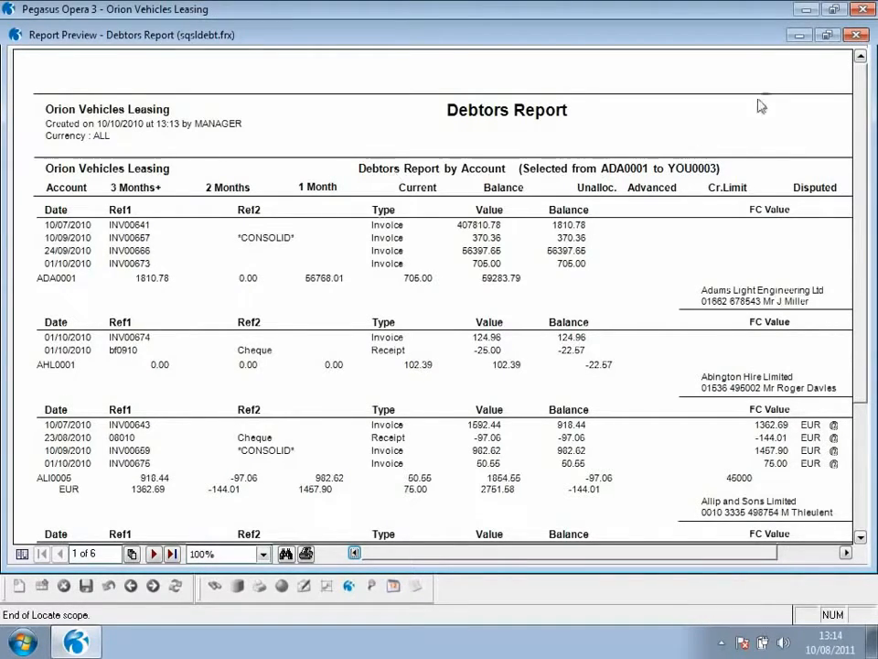
{"action": "left_click", "coordinate": [826, 35]}
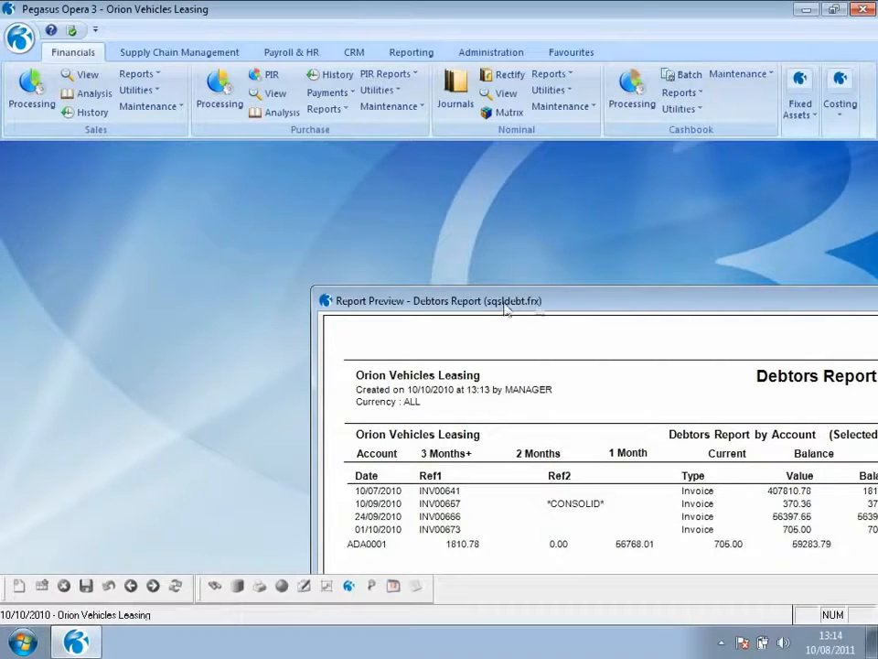
Step: Produce the sales Retrospective Debtors report as at 31/07/2010 with Show Transactions enabled, and publish it to screen
{"action": "left_click", "coordinate": [149, 79]}
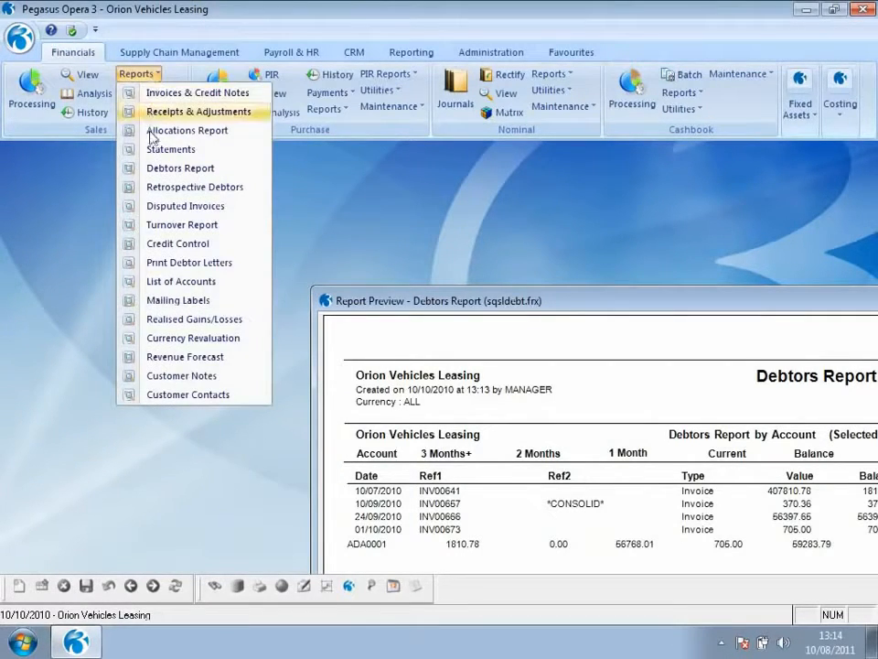
{"action": "left_click", "coordinate": [157, 192]}
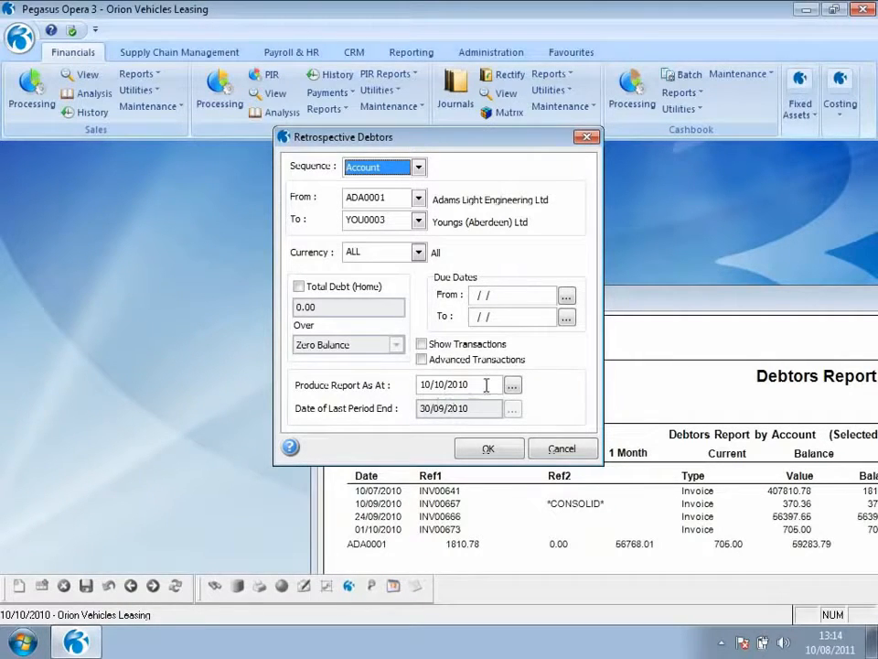
{"action": "left_click", "coordinate": [431, 385]}
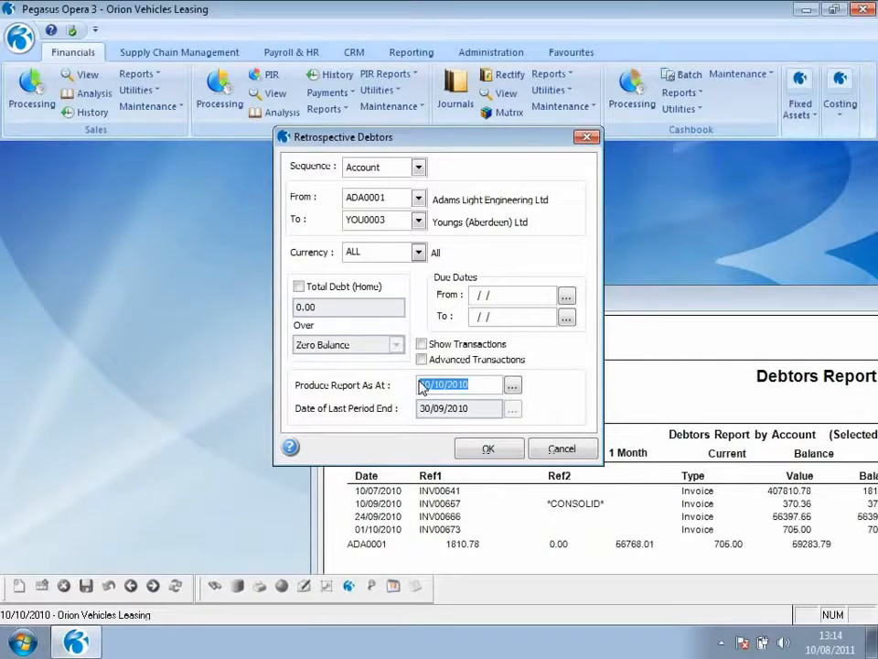
{"action": "type", "text": "31/0"}
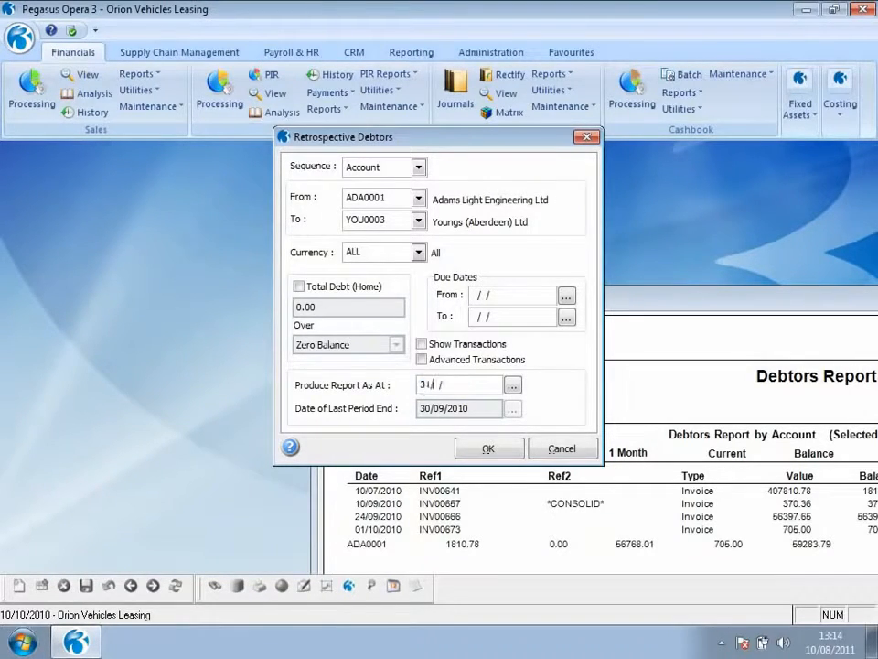
{"action": "type", "text": "7/2010"}
{"action": "left_click", "coordinate": [421, 344]}
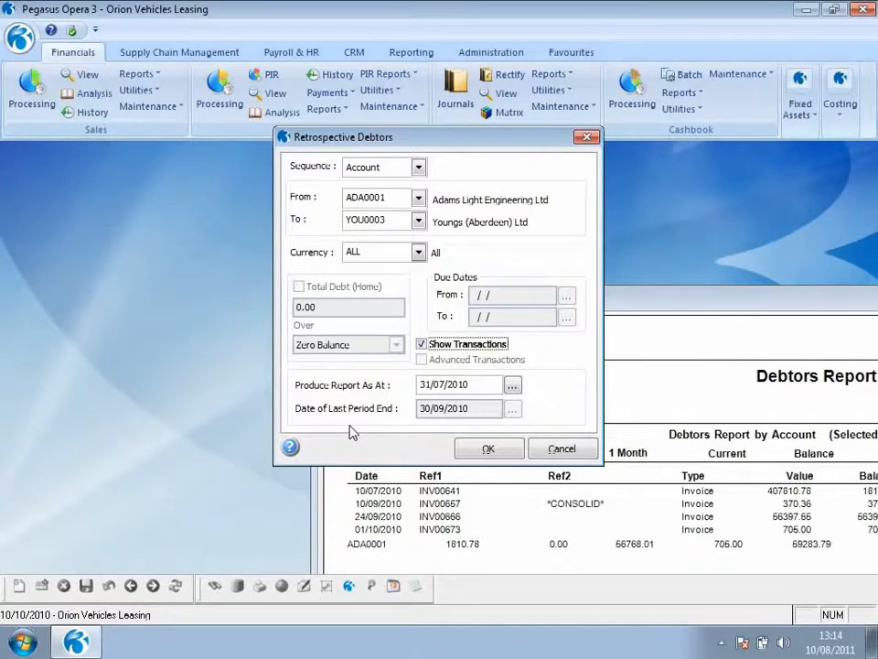
{"action": "left_click", "coordinate": [488, 448]}
{"action": "left_click", "coordinate": [491, 474]}
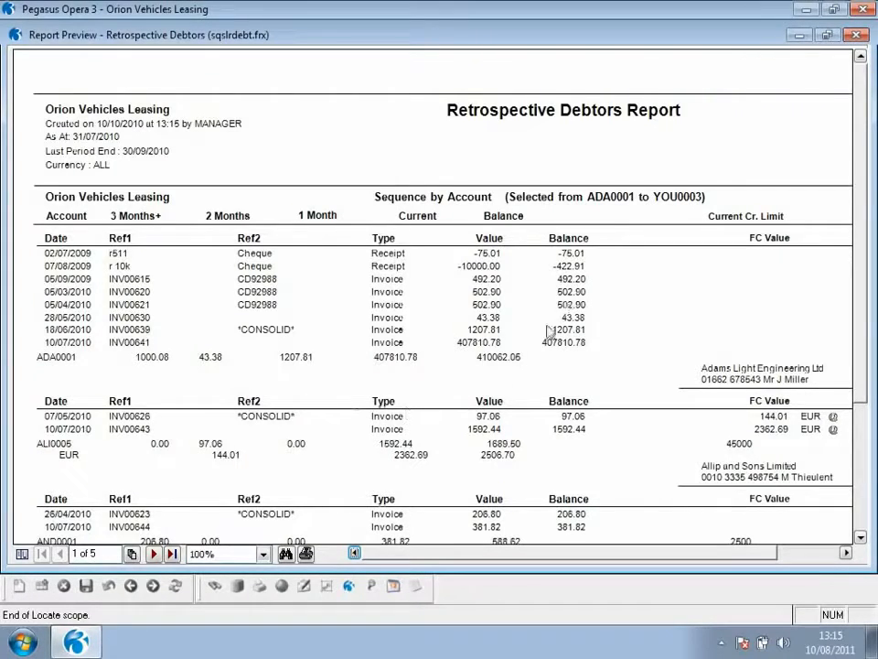
Step: Arrange the Retrospective Debtors and Debtors Report previews so they can be compared, and close both
{"action": "left_click", "coordinate": [822, 37]}
{"action": "left_click_drag", "start_coordinate": [580, 121], "coordinate": [573, 195]}
{"action": "left_click", "coordinate": [719, 293]}
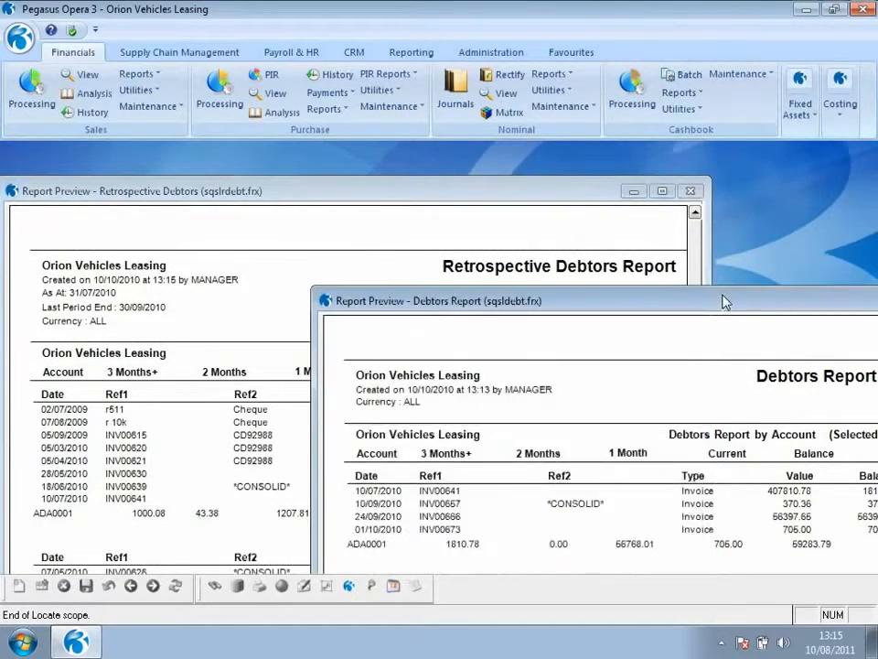
{"action": "left_click_drag", "start_coordinate": [540, 299], "coordinate": [518, 290]}
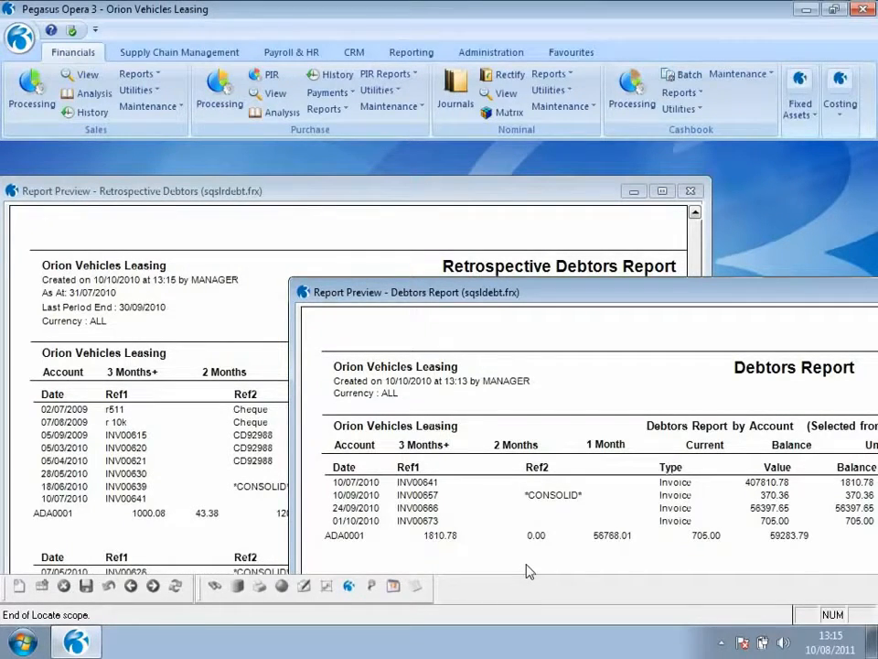
{"action": "left_click_drag", "start_coordinate": [645, 294], "coordinate": [444, 250]}
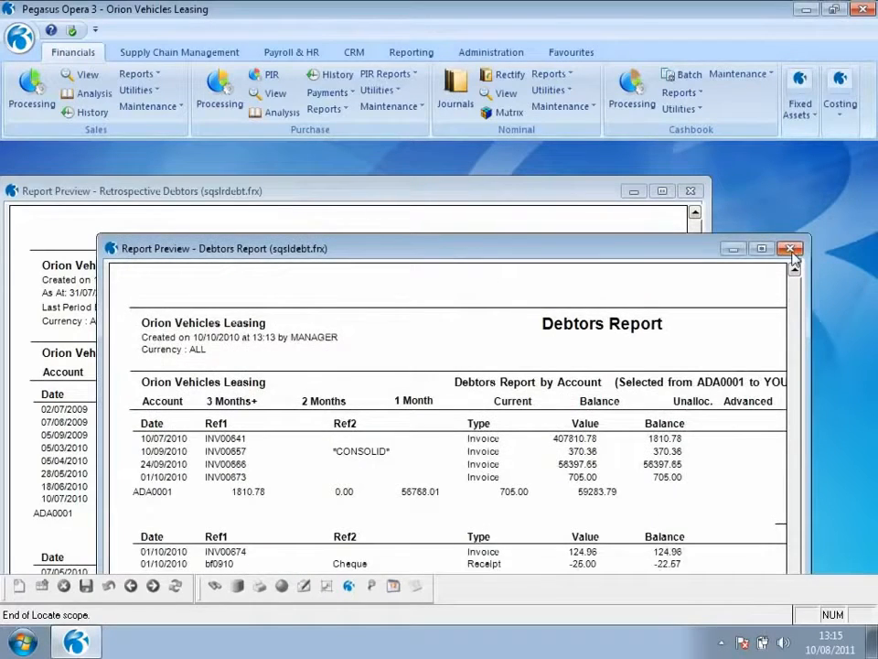
{"action": "left_click", "coordinate": [791, 249]}
{"action": "left_click", "coordinate": [691, 192]}
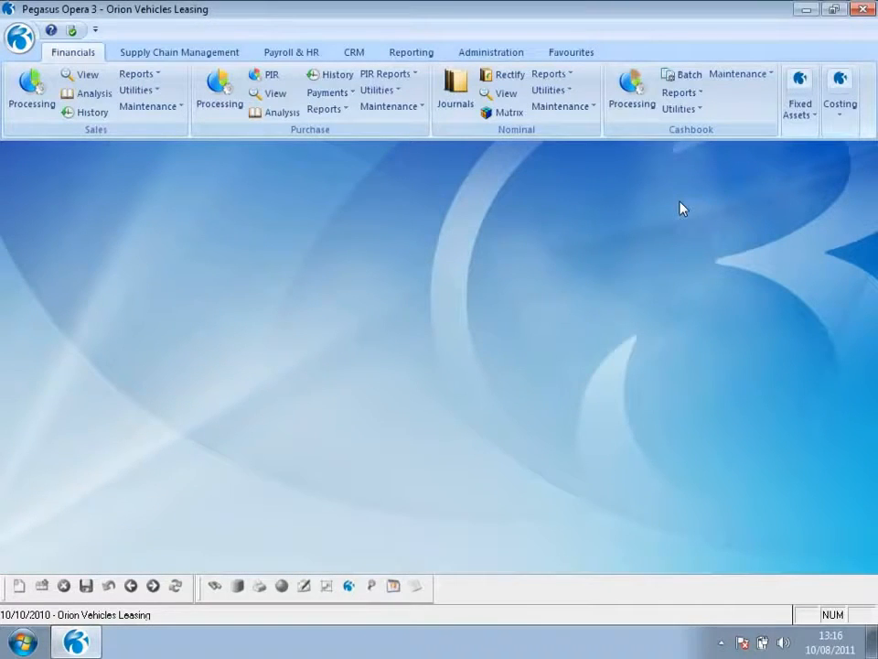
Step: Set up the purchase ledger's Retrospective Creditors report for all accounts as at 31/07/2010 and proceed to publishing
{"action": "left_click", "coordinate": [322, 109]}
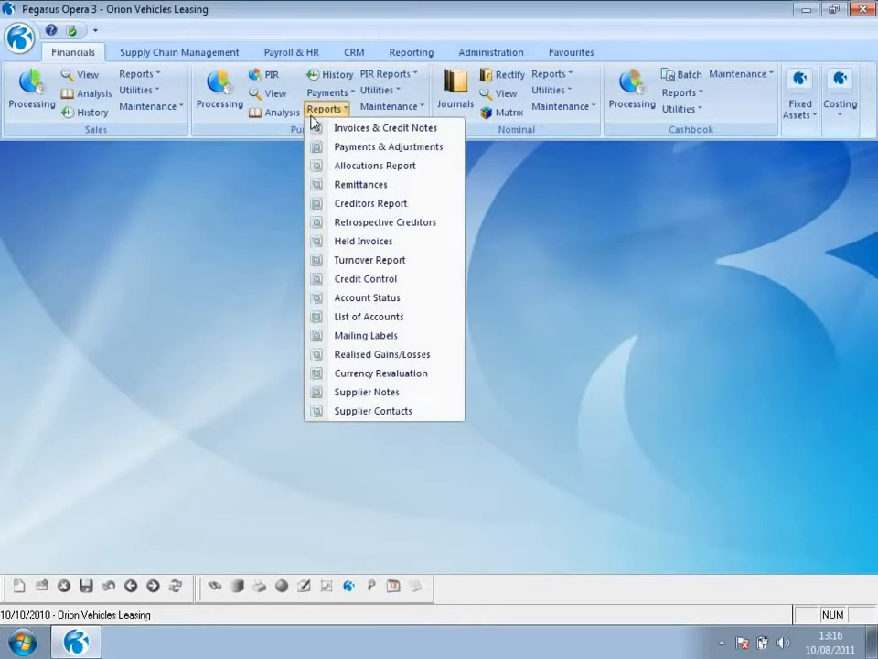
{"action": "left_click", "coordinate": [320, 222]}
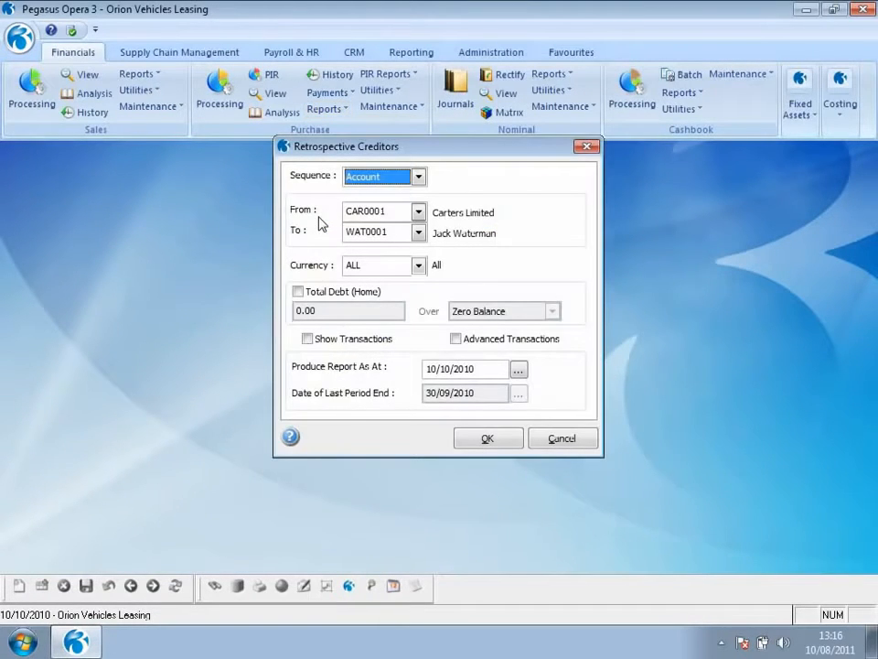
{"action": "left_click_drag", "start_coordinate": [490, 369], "coordinate": [398, 372]}
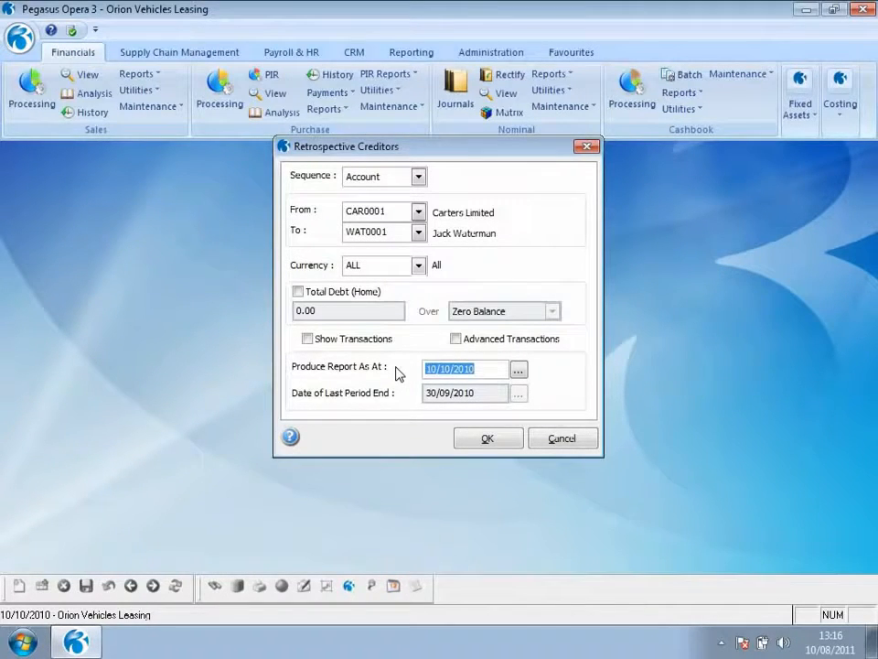
{"action": "type", "text": "31/07/2010"}
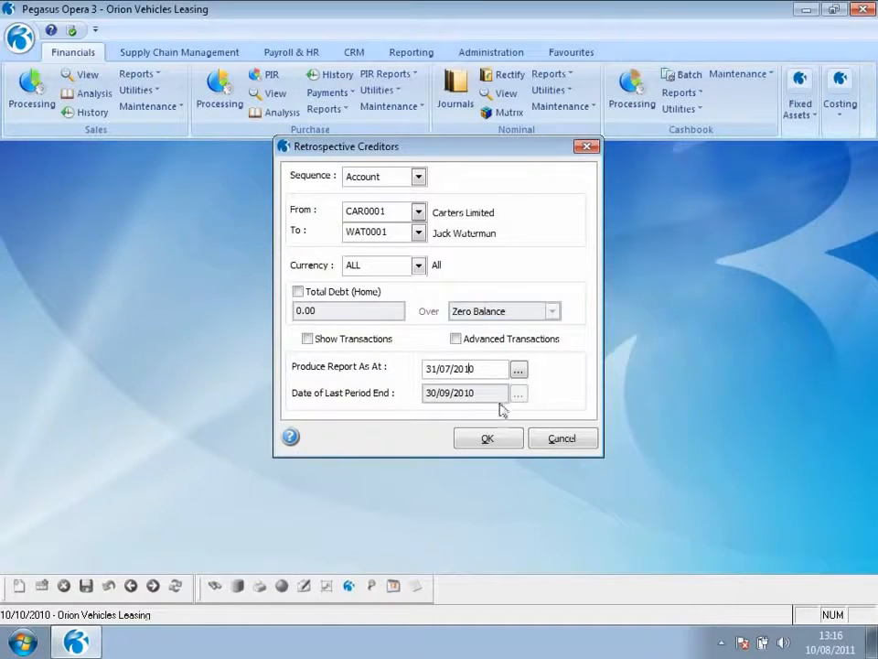
{"action": "left_click", "coordinate": [495, 440]}
Step: Publish the creditors report with the Excel Report layout to a file named CREDJULY01, opening the document when done
{"action": "left_click", "coordinate": [587, 184]}
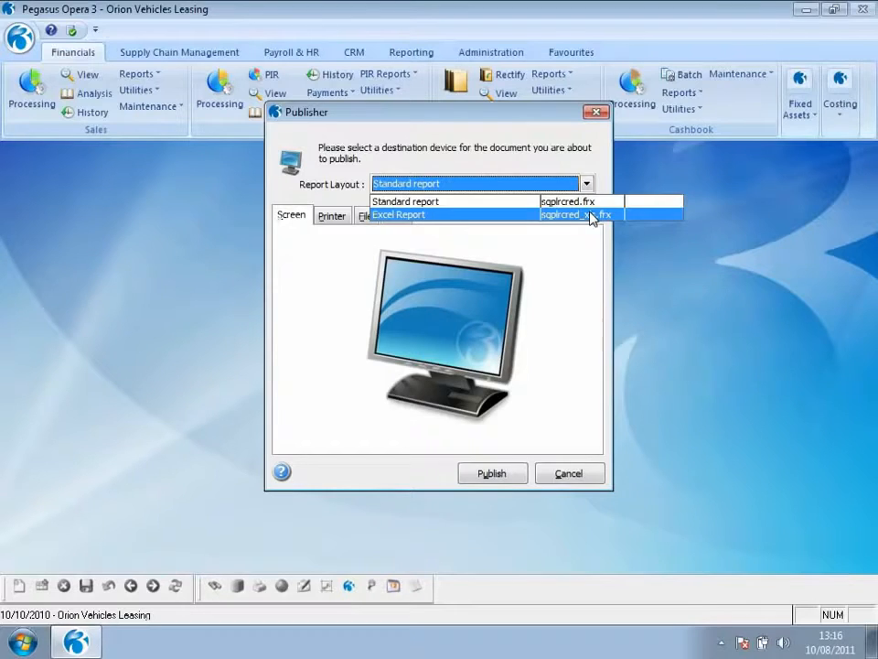
{"action": "left_click", "coordinate": [590, 216]}
{"action": "type", "text": "CREDJULY01"}
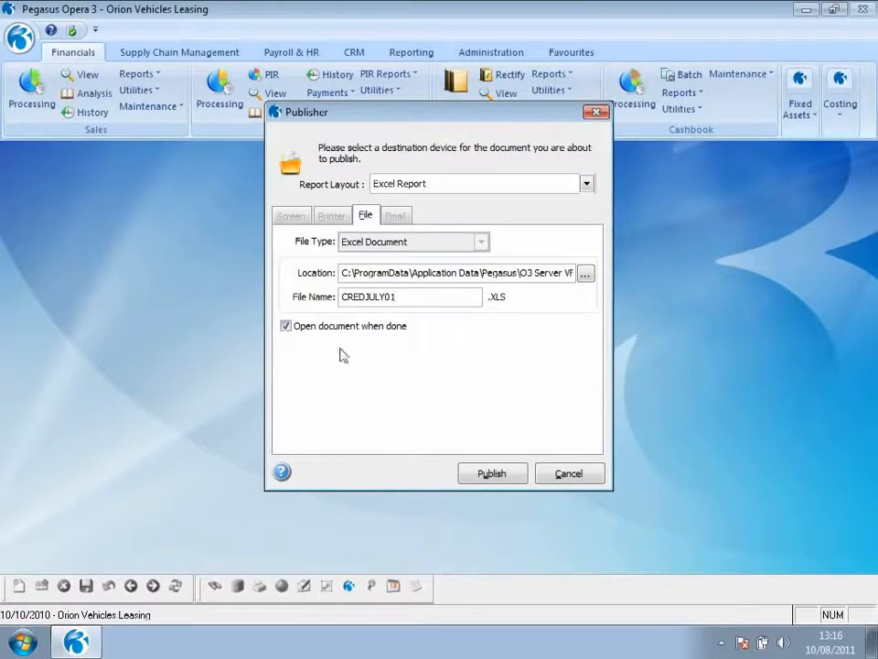
{"action": "left_click", "coordinate": [463, 472]}
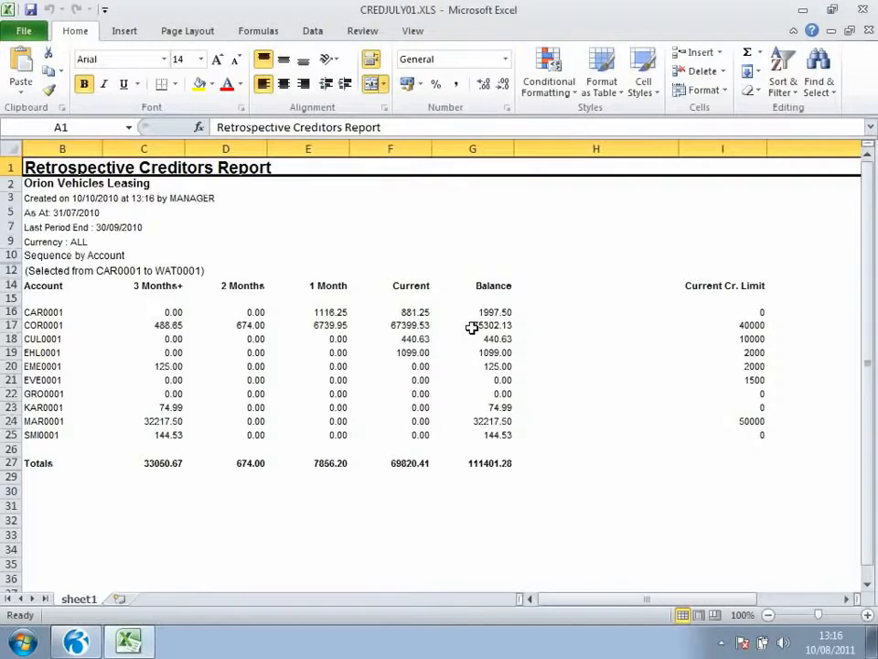